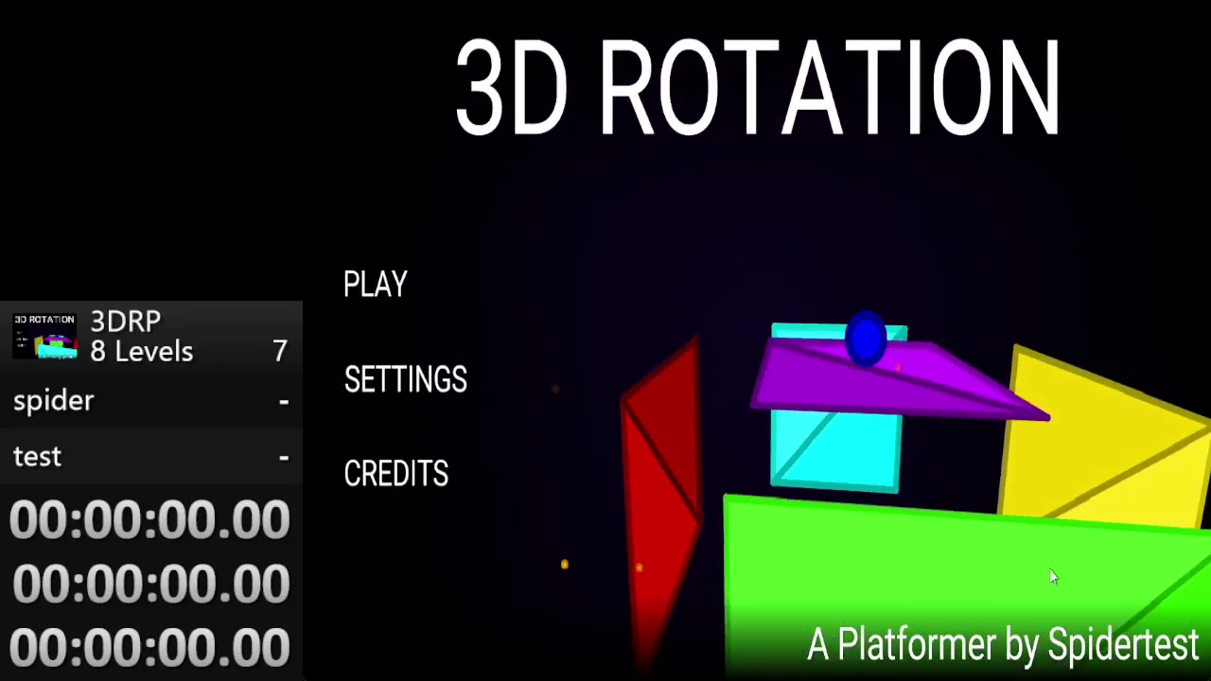
Go from the title screen to the level list showing Learning the Basics
{"action": "left_click", "coordinate": [423, 282]}
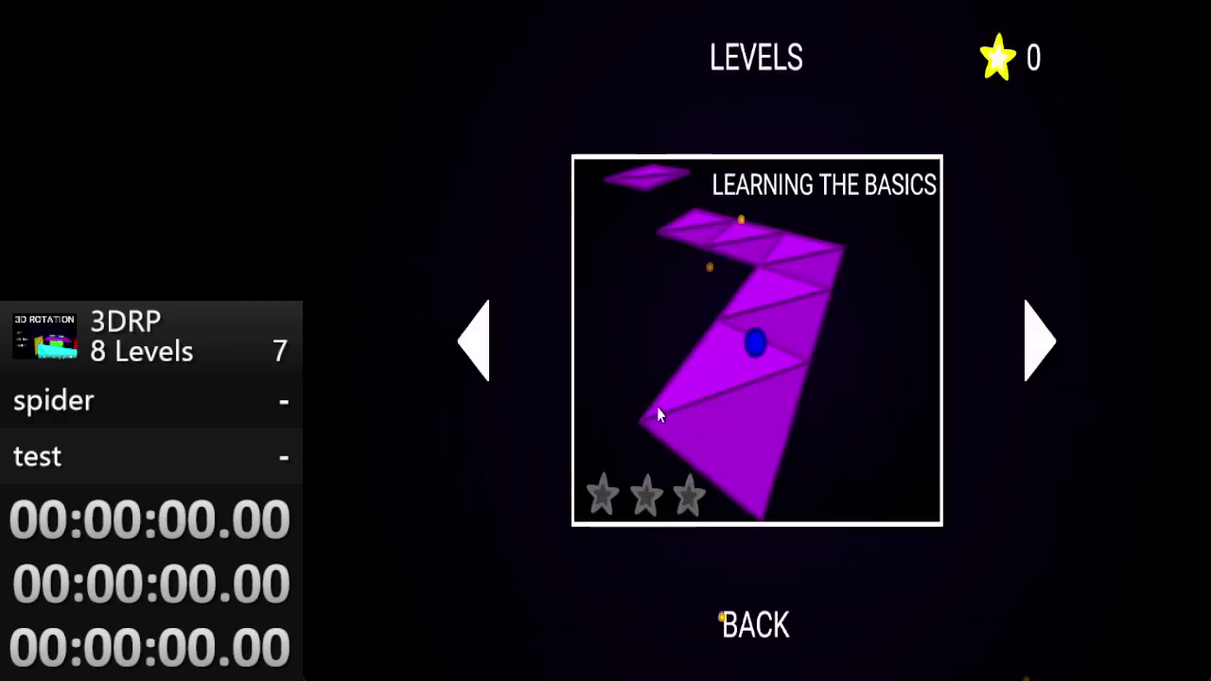
Play Learning the Basics for a three-star finish, then clear the next level with three stars
{"action": "left_click", "coordinate": [672, 422]}
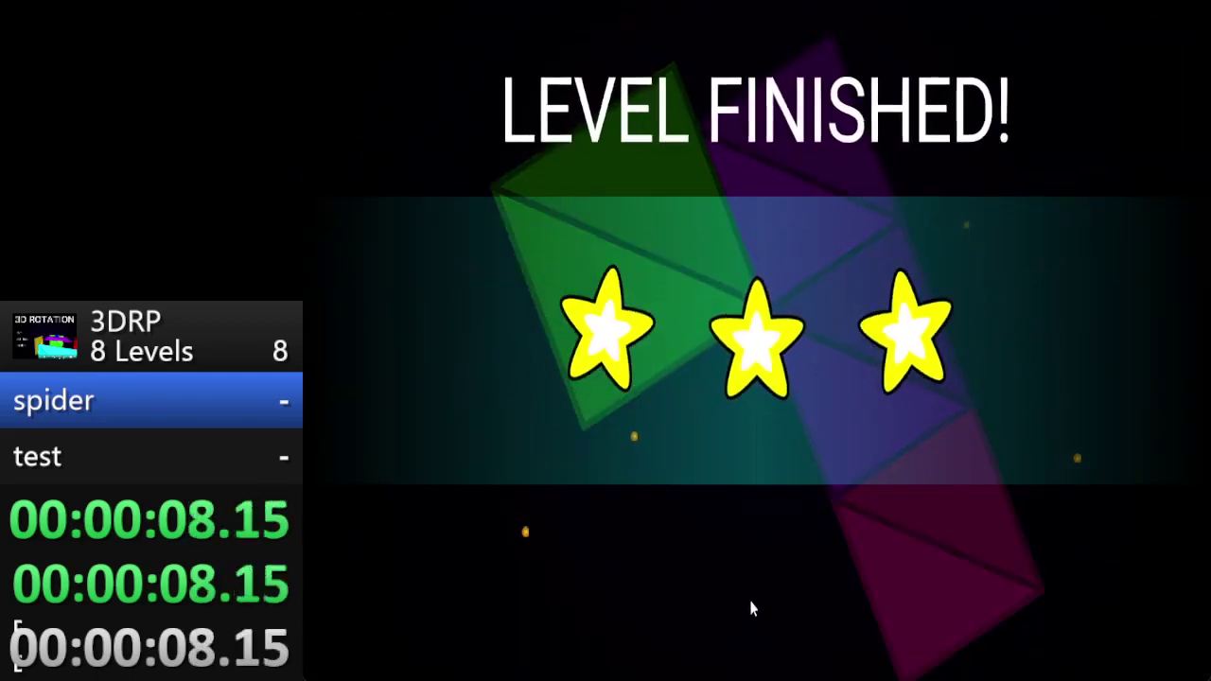
{"action": "left_click", "coordinate": [774, 627]}
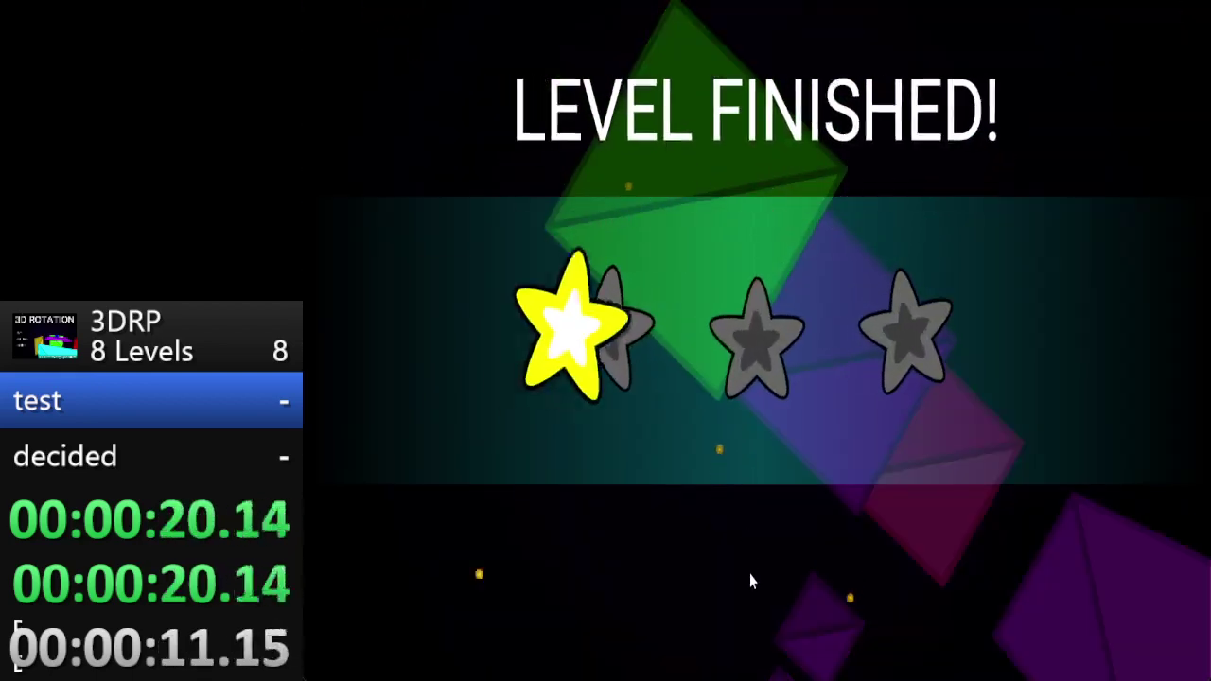
{"action": "left_click", "coordinate": [748, 610]}
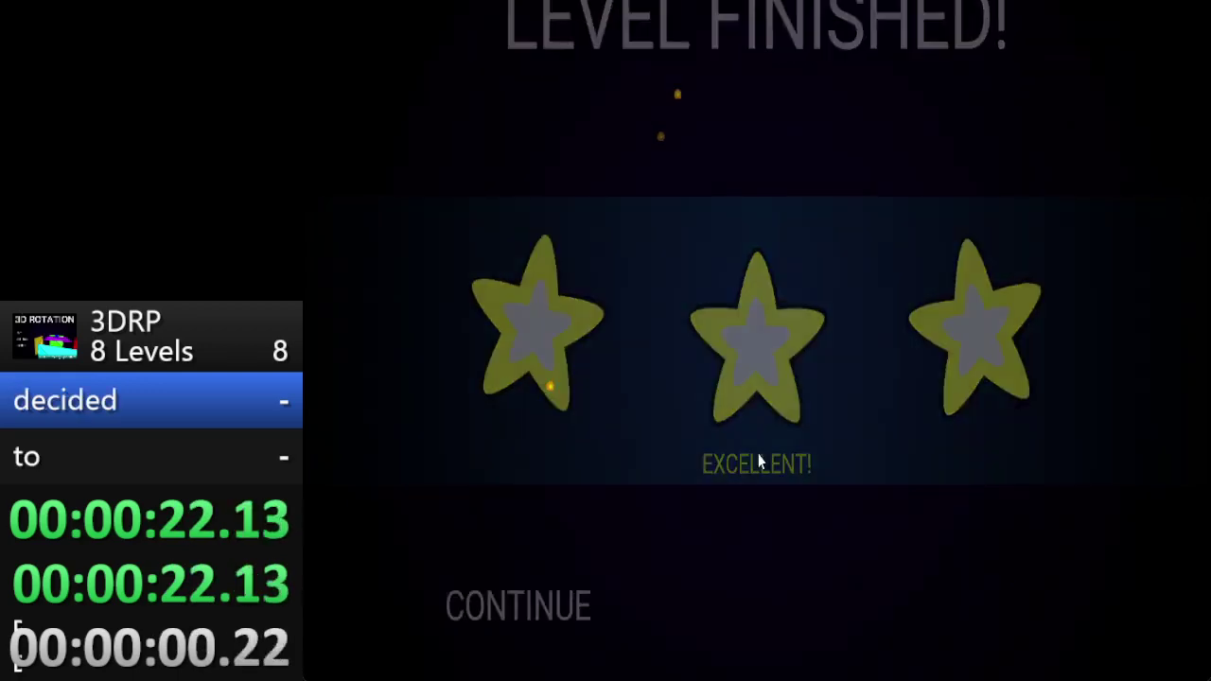
Play the next level to a two-star 'Level Finished!' result and close the results
{"action": "left_click", "coordinate": [767, 393]}
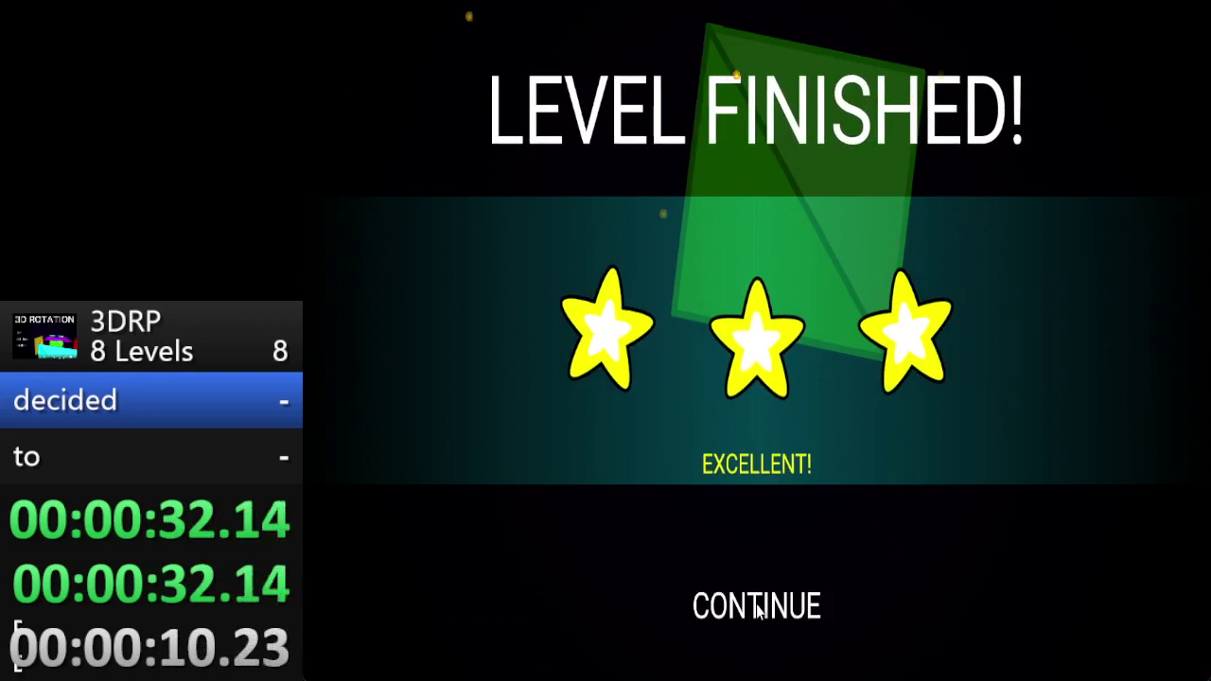
{"action": "left_click", "coordinate": [756, 605]}
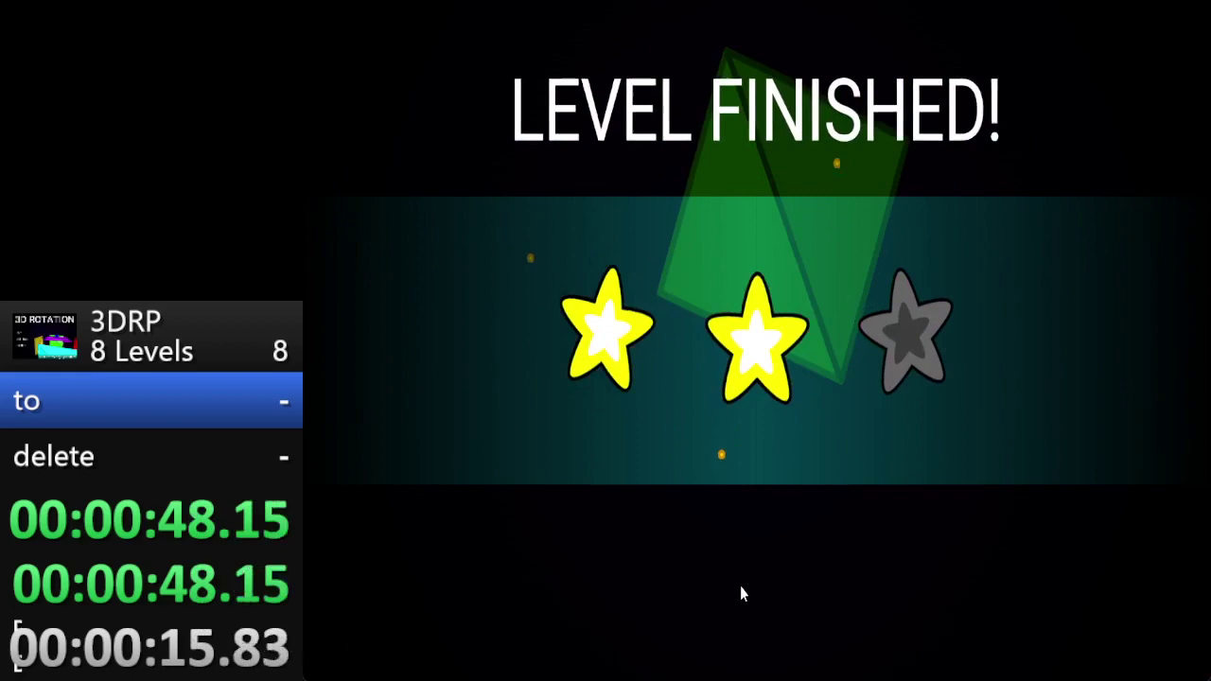
Beat Bouncing on Platforms, then the long jump level with three stars
{"action": "left_click", "coordinate": [742, 614]}
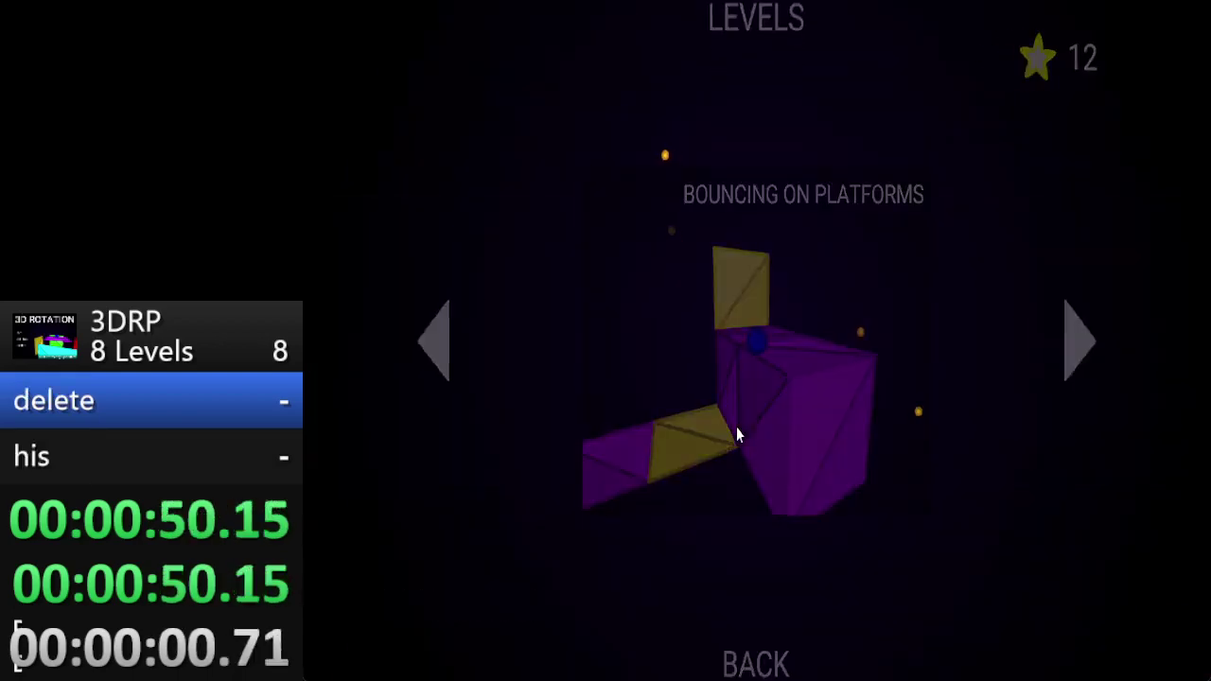
{"action": "left_click", "coordinate": [736, 427]}
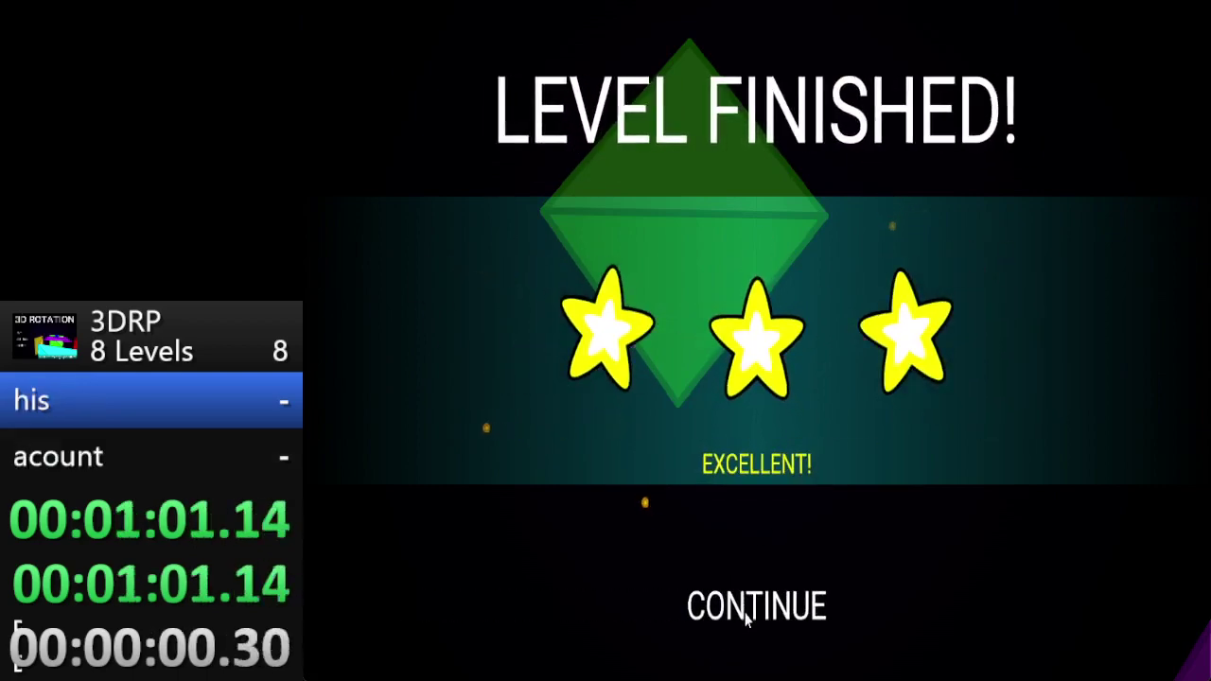
{"action": "left_click", "coordinate": [746, 610]}
{"action": "left_click", "coordinate": [622, 338]}
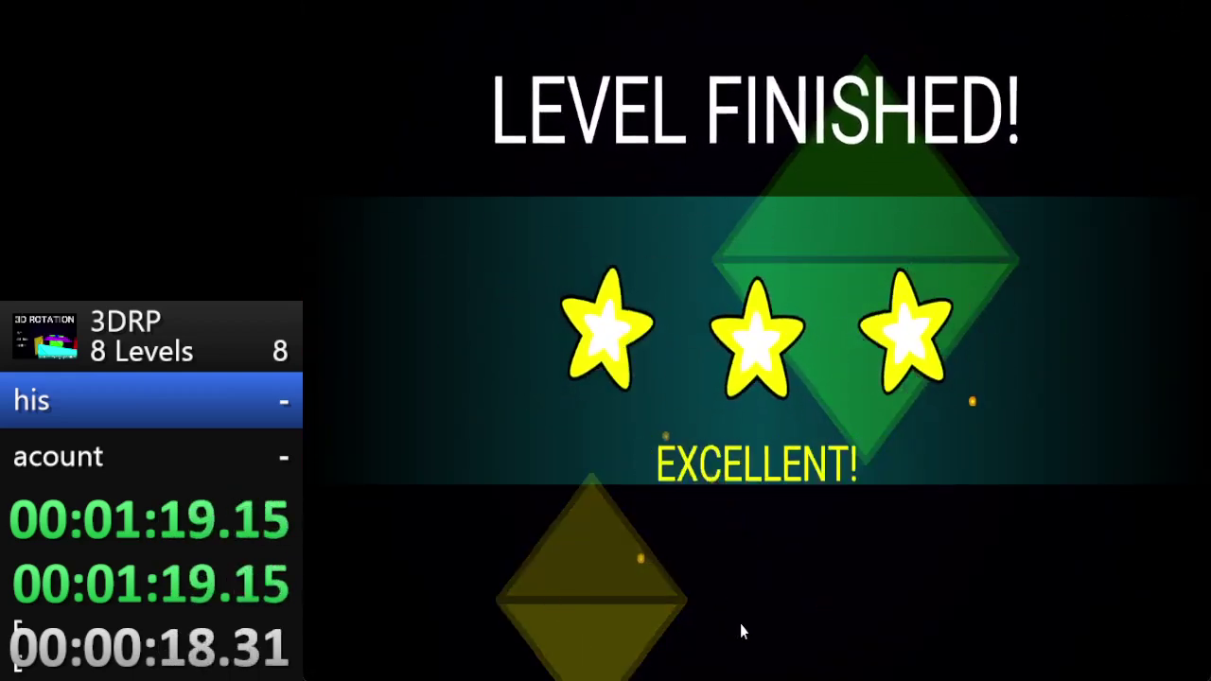
{"action": "left_click", "coordinate": [728, 608]}
Roll and jump across Frozen Path's ice and pink tiles to the green finish platform
{"action": "left_click", "coordinate": [738, 421]}
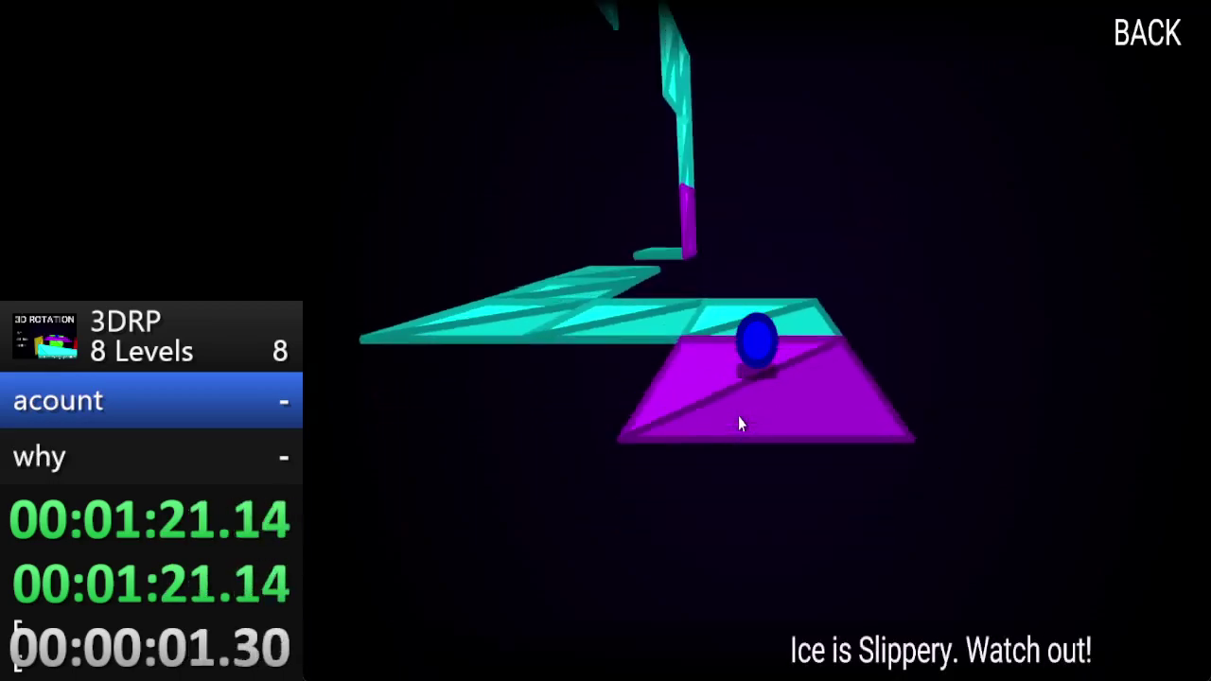
{"action": "key", "text": "Up"}
{"action": "key", "text": "space"}
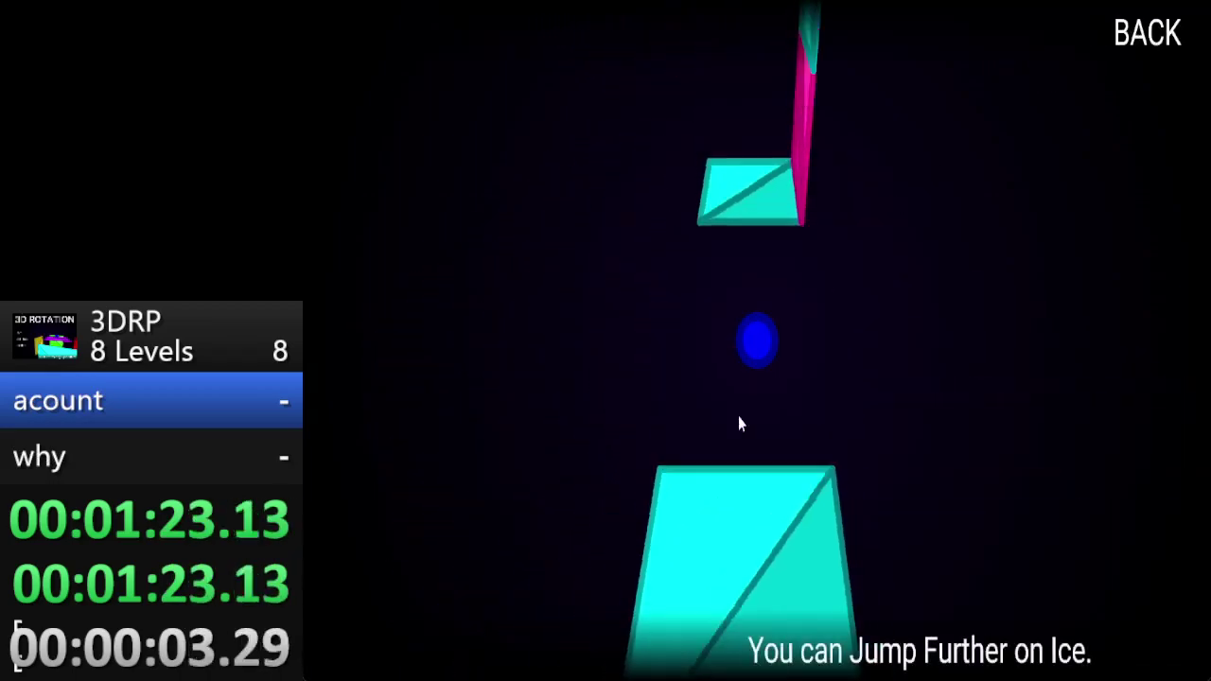
{"action": "key", "text": "Up"}
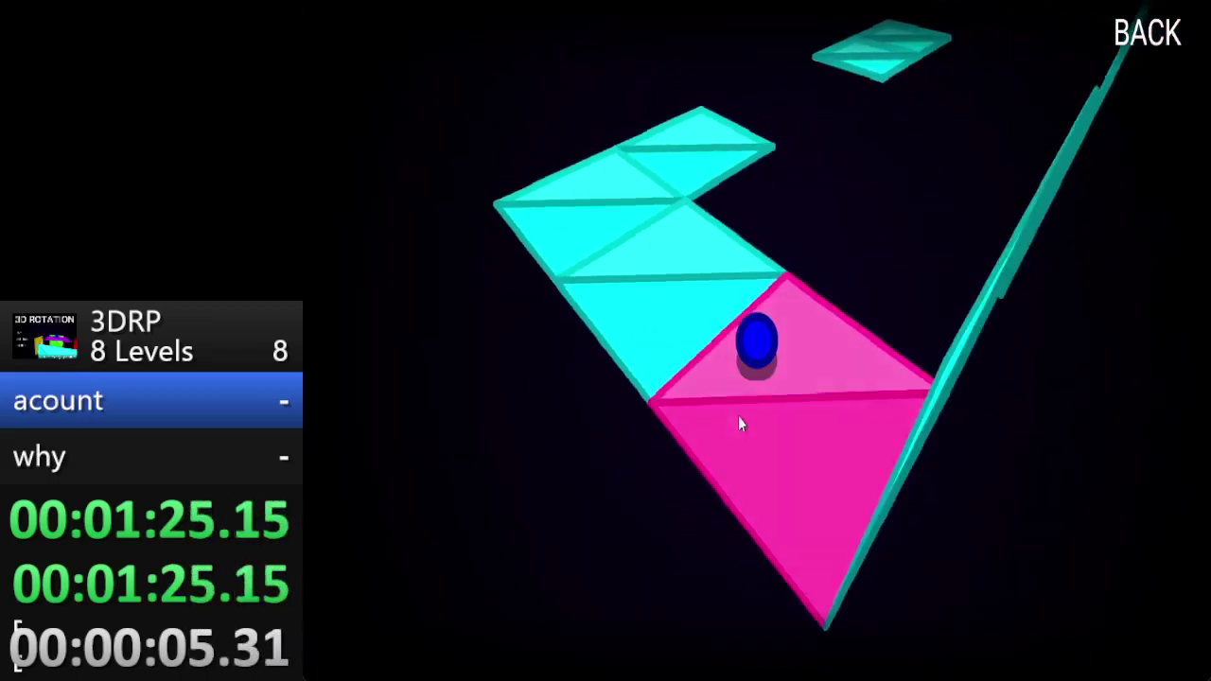
{"action": "key", "text": "space"}
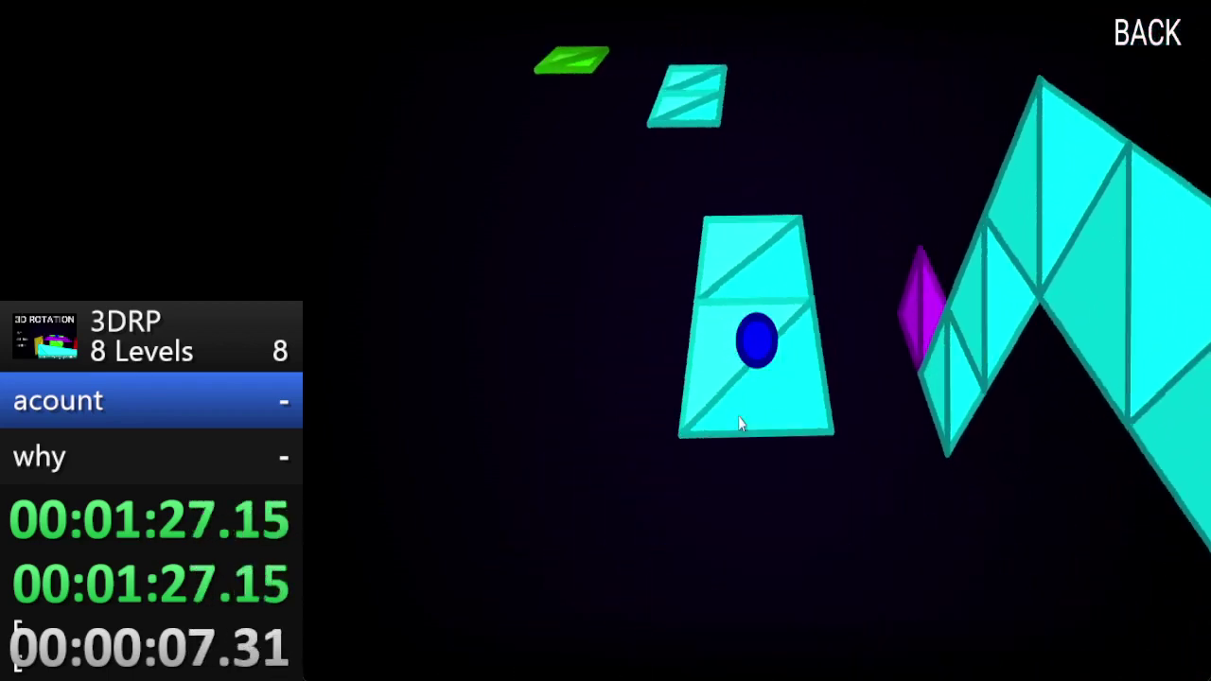
{"action": "key", "text": "space"}
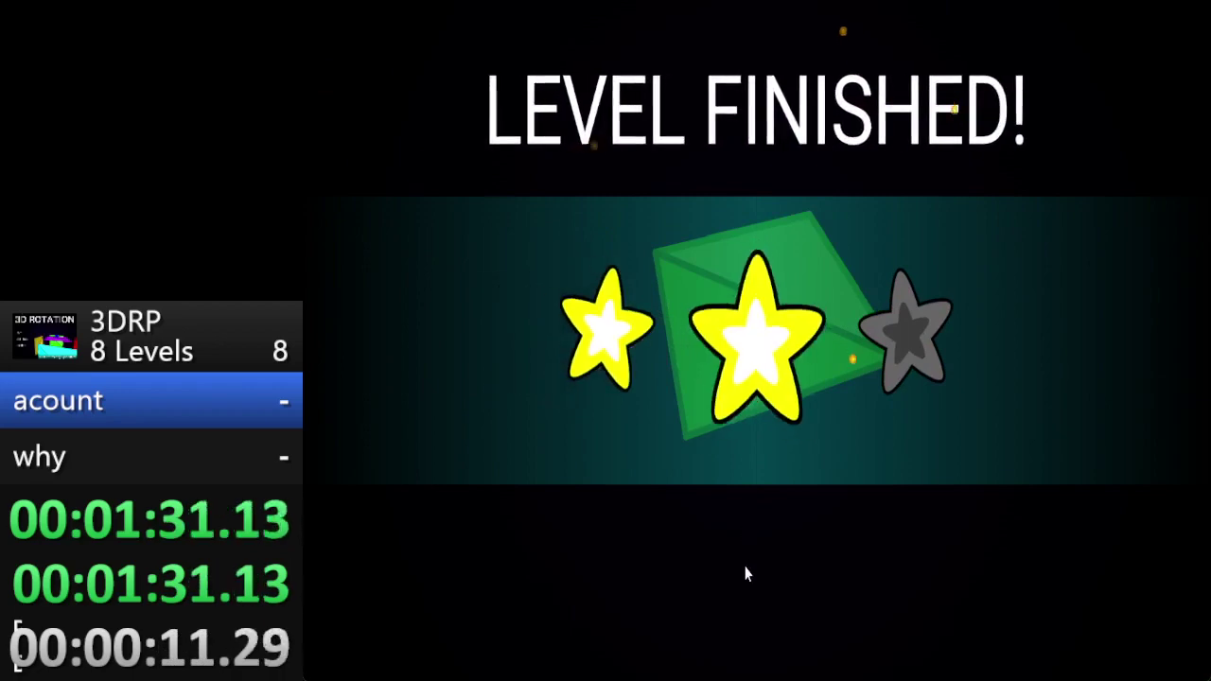
Start The Final Challenge, rotating the world so pink walls become floor, past the red blocks
{"action": "left_click", "coordinate": [743, 603]}
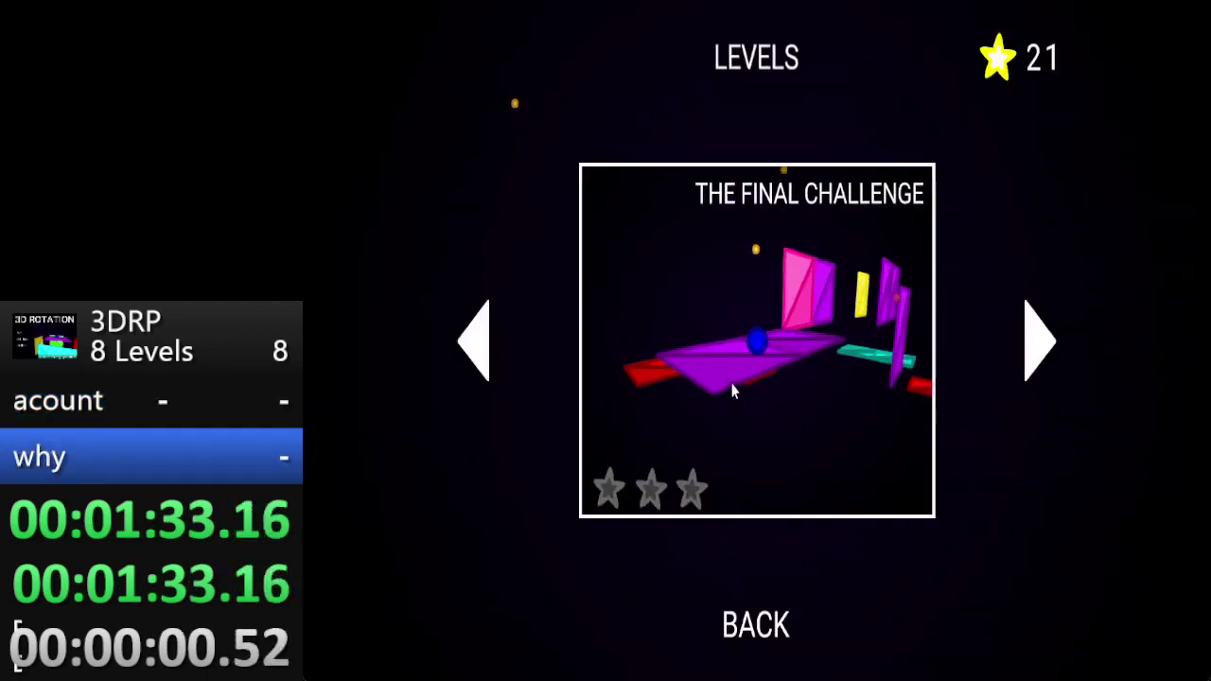
{"action": "left_click", "coordinate": [733, 387]}
{"action": "key", "text": "Left"}
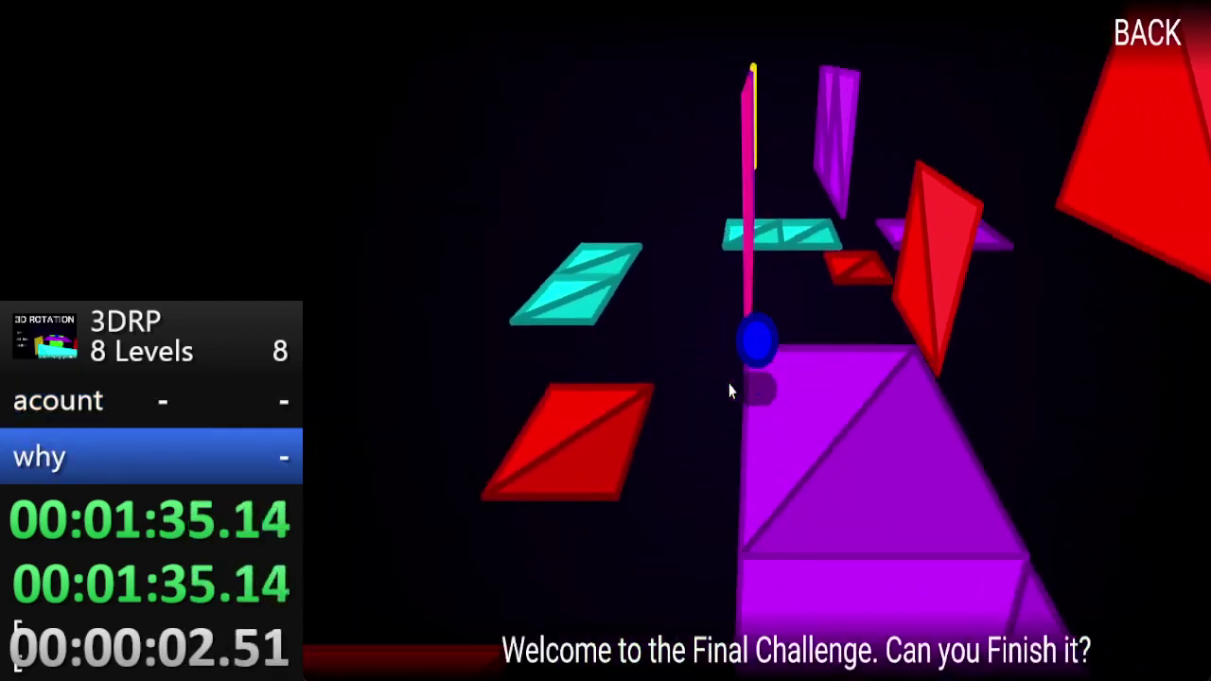
{"action": "key", "text": "Right"}
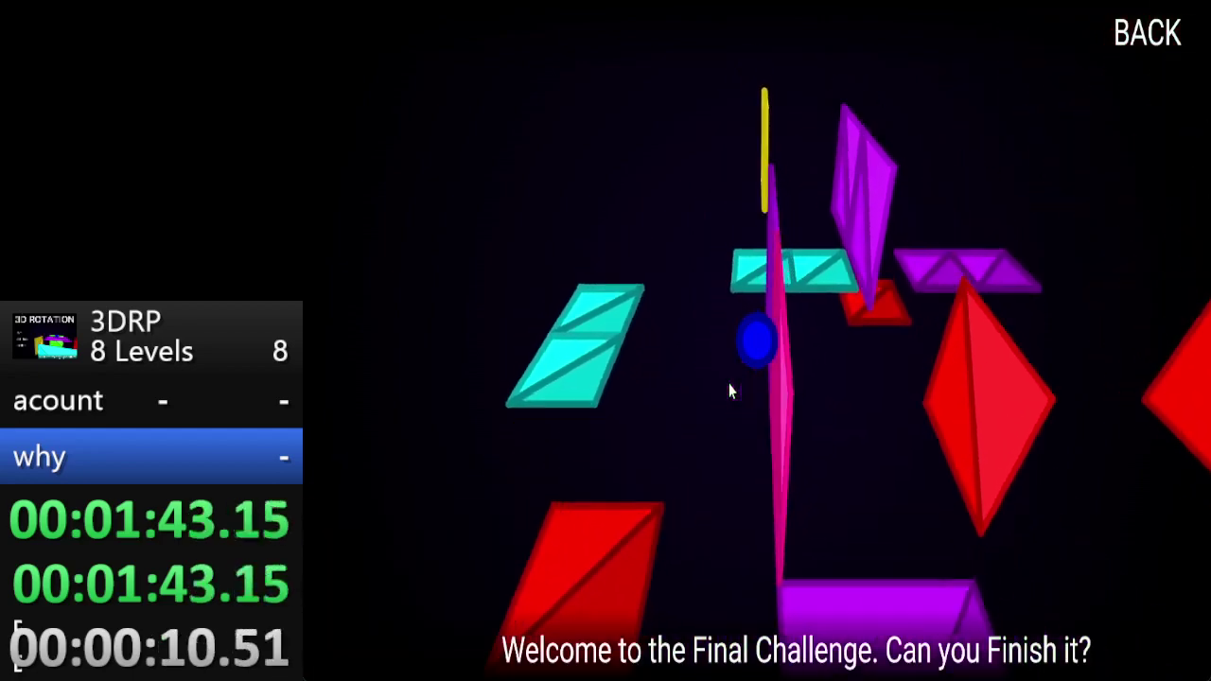
{"action": "key", "text": "Right"}
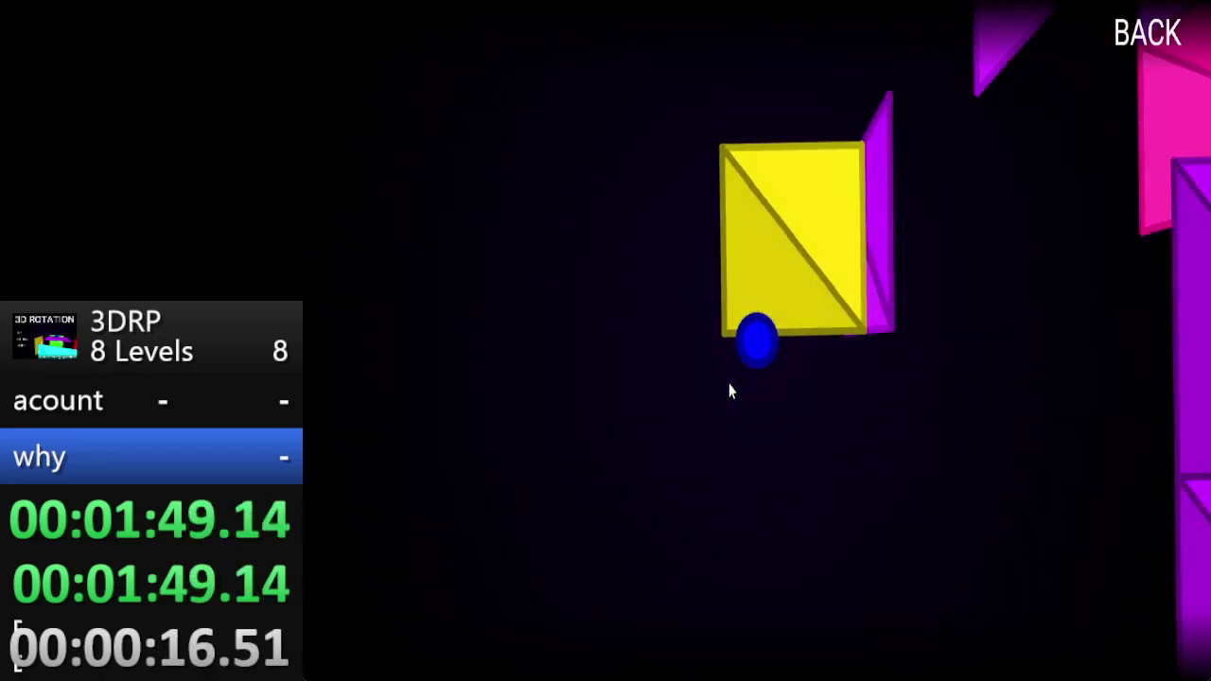
{"action": "key", "text": "Left"}
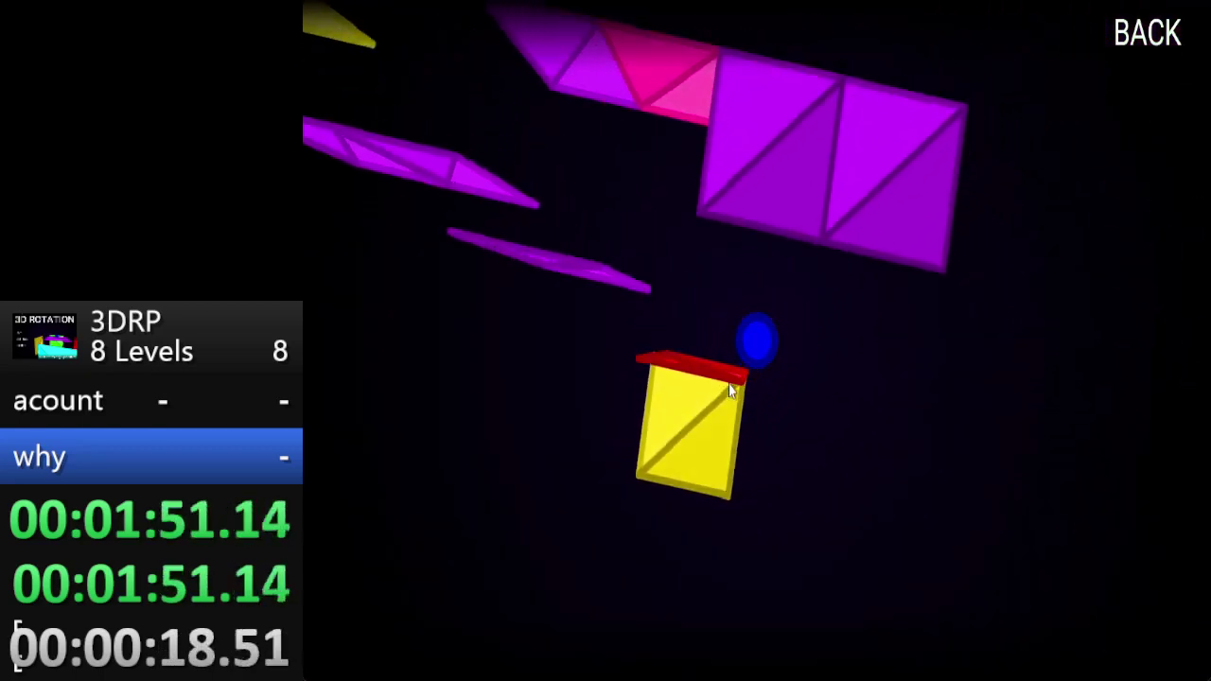